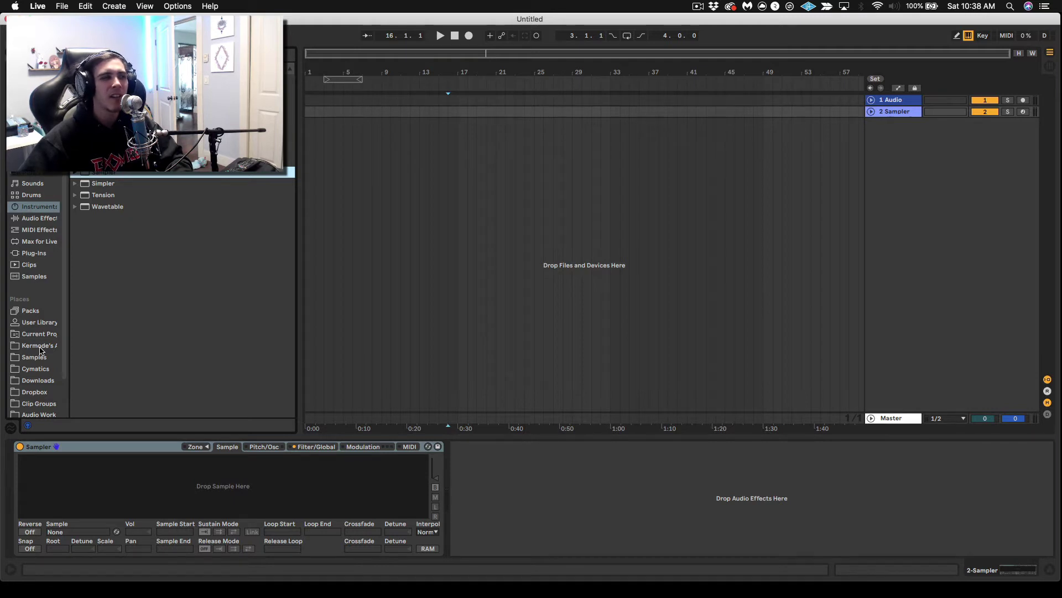
- Load the Dubstep Snare 2.wav sample into the empty Sampler
left_click(40, 348)
left_click(127, 189)
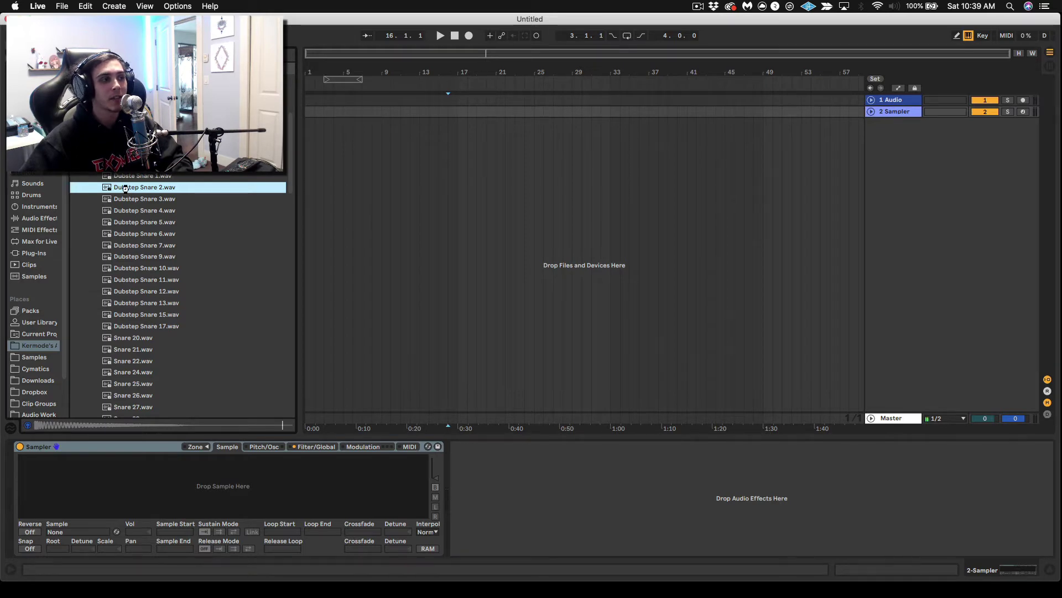
left_click_drag(125, 188, 138, 486)
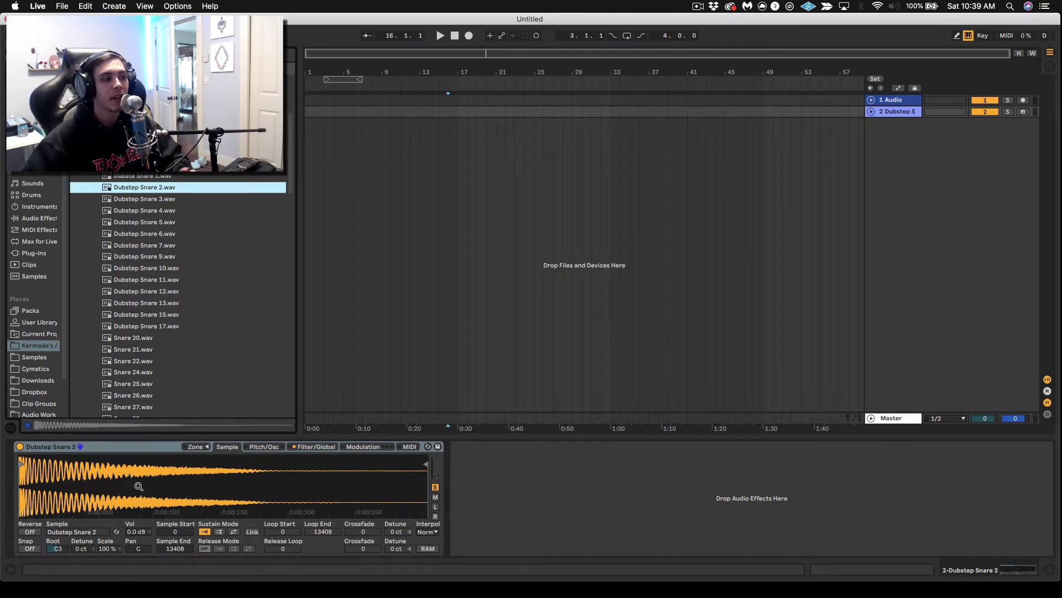
- Set the snare's sustain mode to forward loop with Link on, and narrow the loop to samples 1186–2422
left_click(219, 532)
left_click(233, 532)
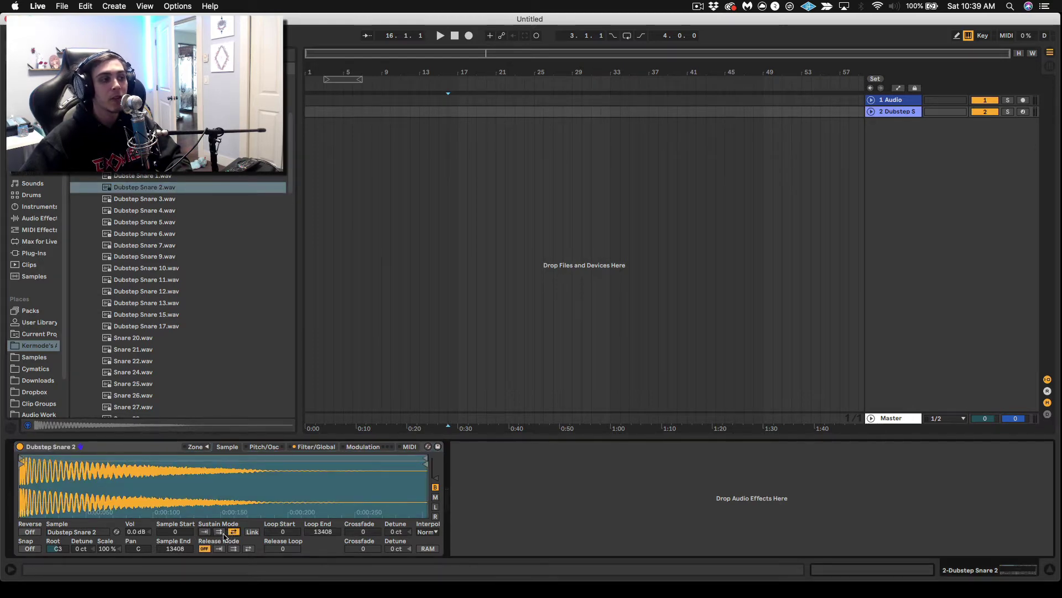
left_click(220, 533)
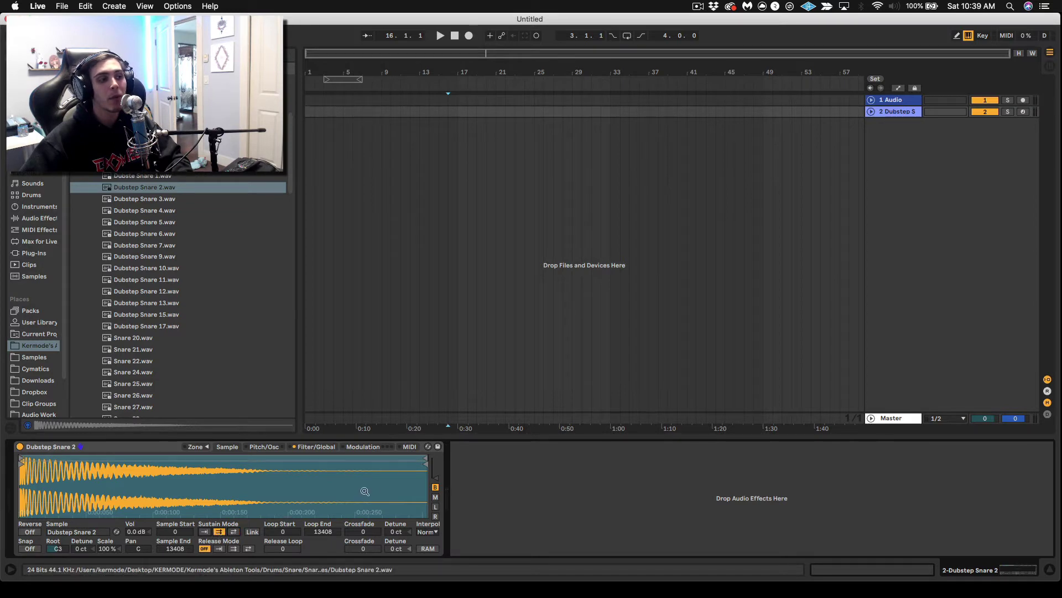
left_click_drag(424, 456, 118, 484)
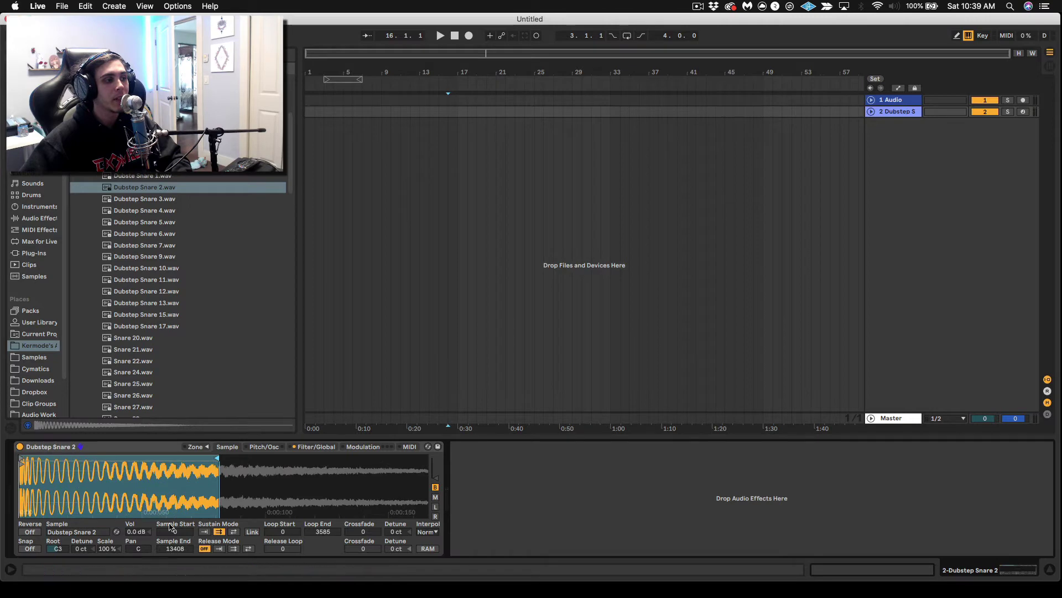
mouse_move(20, 466)
left_mouse_down()
mouse_move(203, 459)
mouse_move(108, 464)
left_mouse_up()
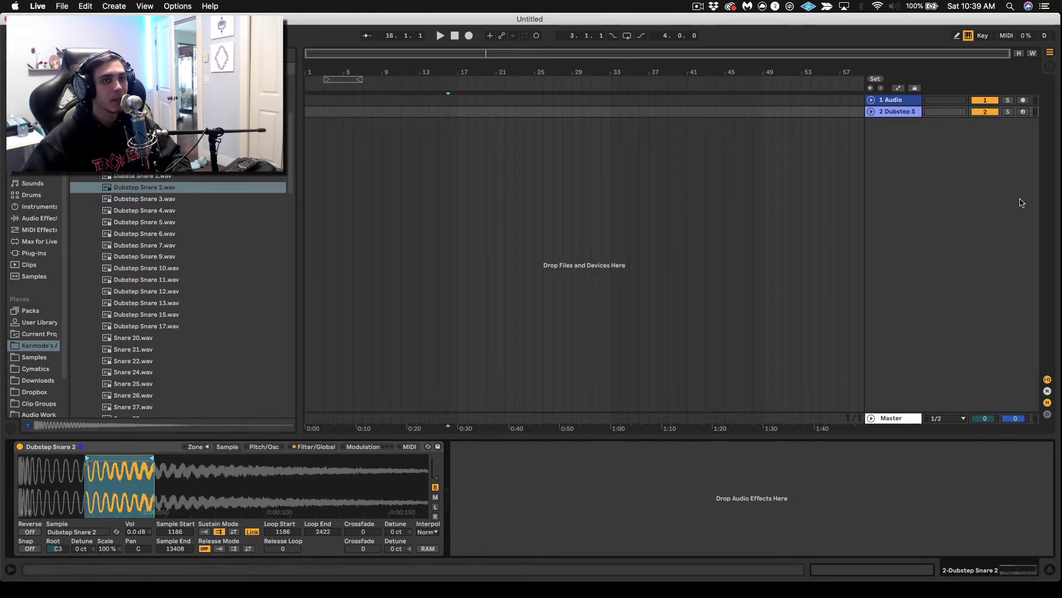
- Arm the Sampler track, then shorten the loop and move it to the snare's beginning, covering samples 0–312
left_click(1024, 112)
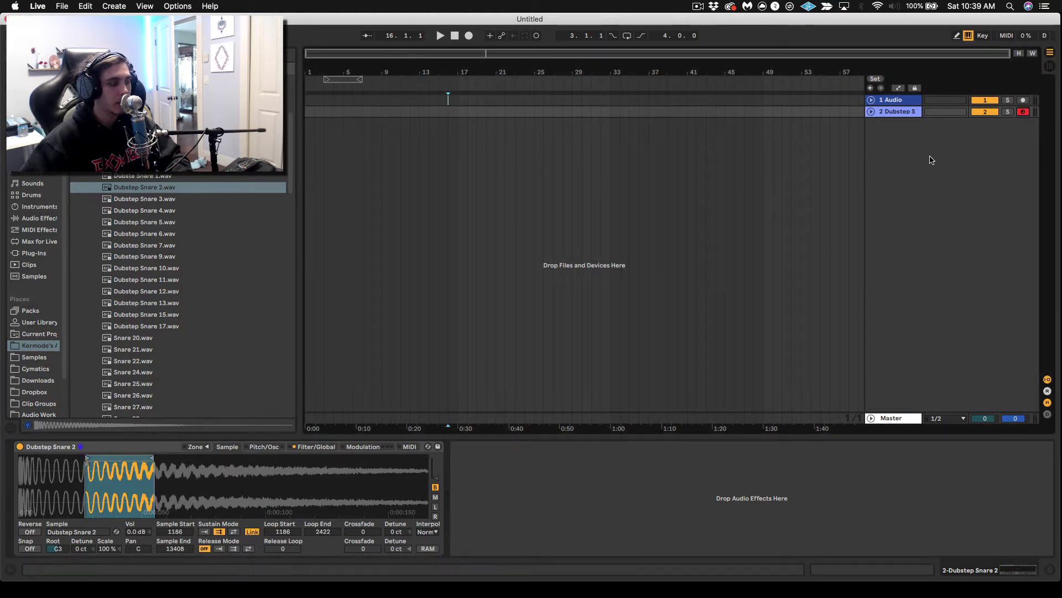
mouse_move(153, 467)
left_mouse_down()
mouse_move(89, 484)
mouse_move(307, 475)
mouse_move(98, 489)
left_mouse_up()
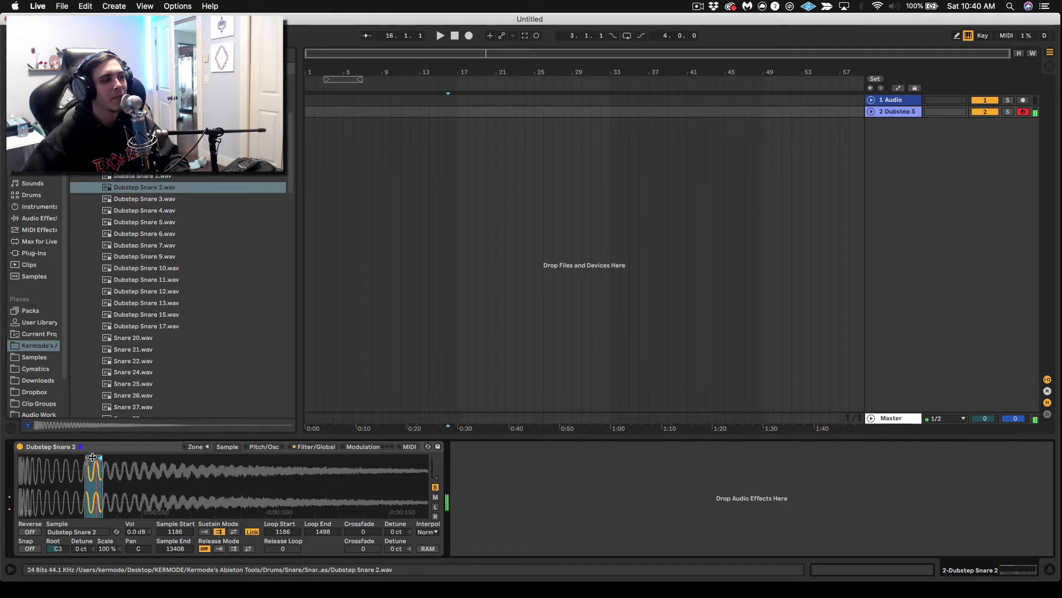
left_click_drag(92, 457, 18, 463)
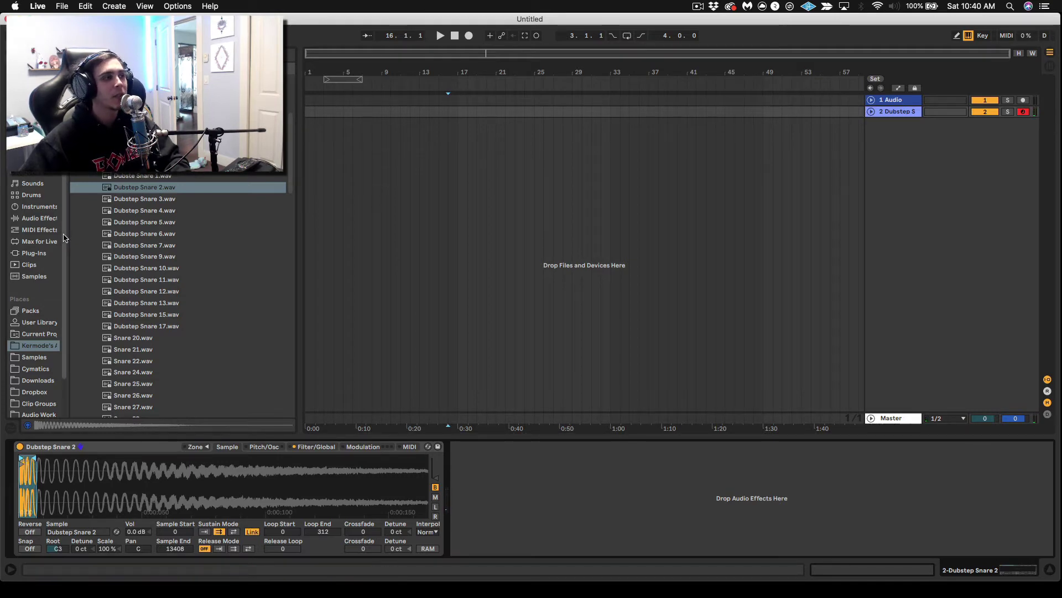
- Add a Tuner audio effect after the Sampler and play a note into it
left_click(39, 218)
scroll(127, 387, "down", 3)
scroll(127, 407, "up", 2)
double_click(108, 400)
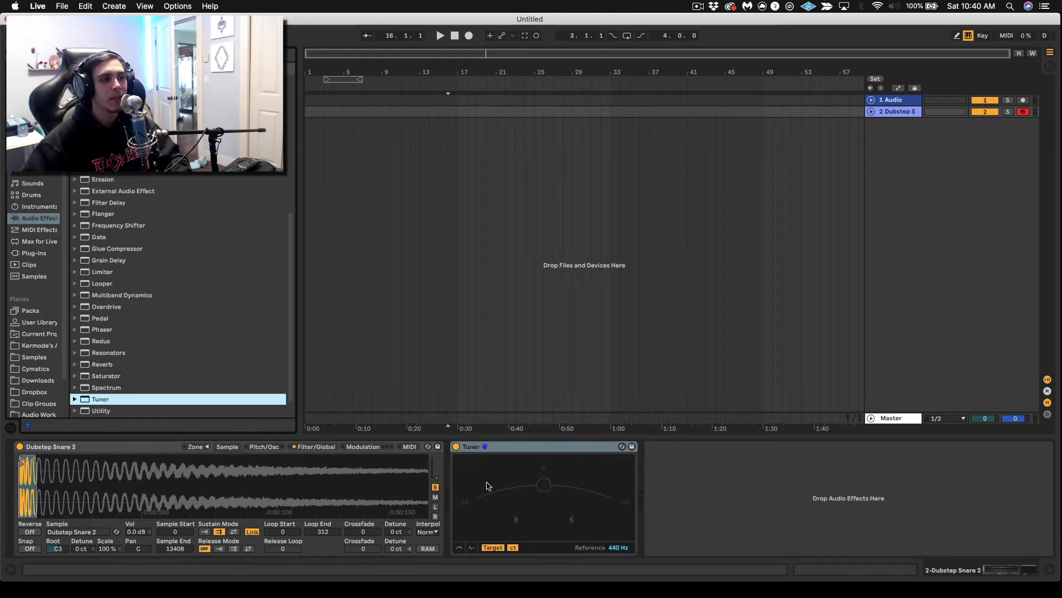
key("a")
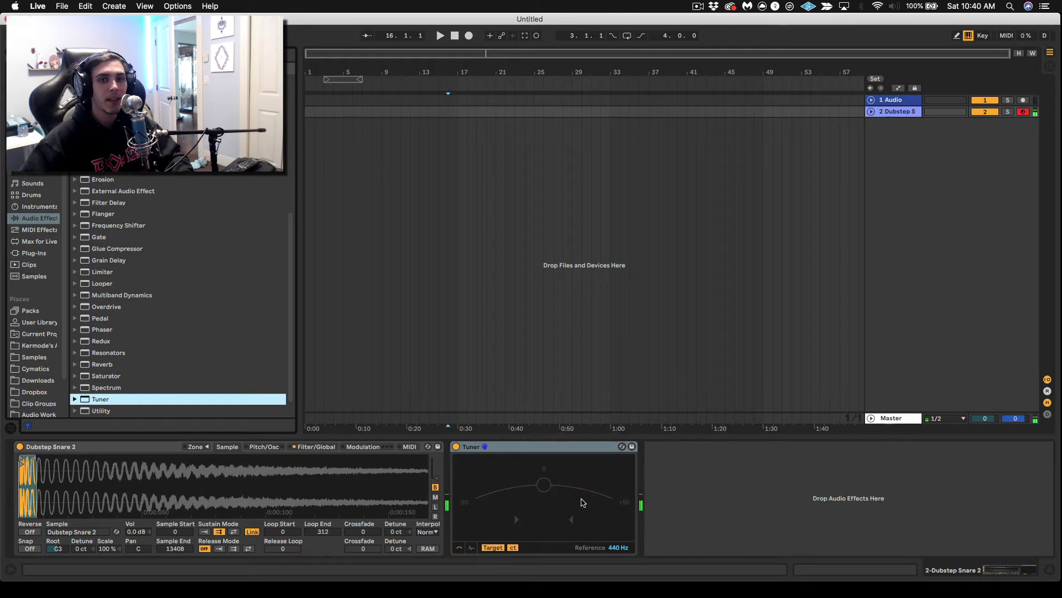
key("a")
- Tune the looped snare by setting the root to C#3 and detune to -29 ct, replaying the note to check
left_click(59, 549)
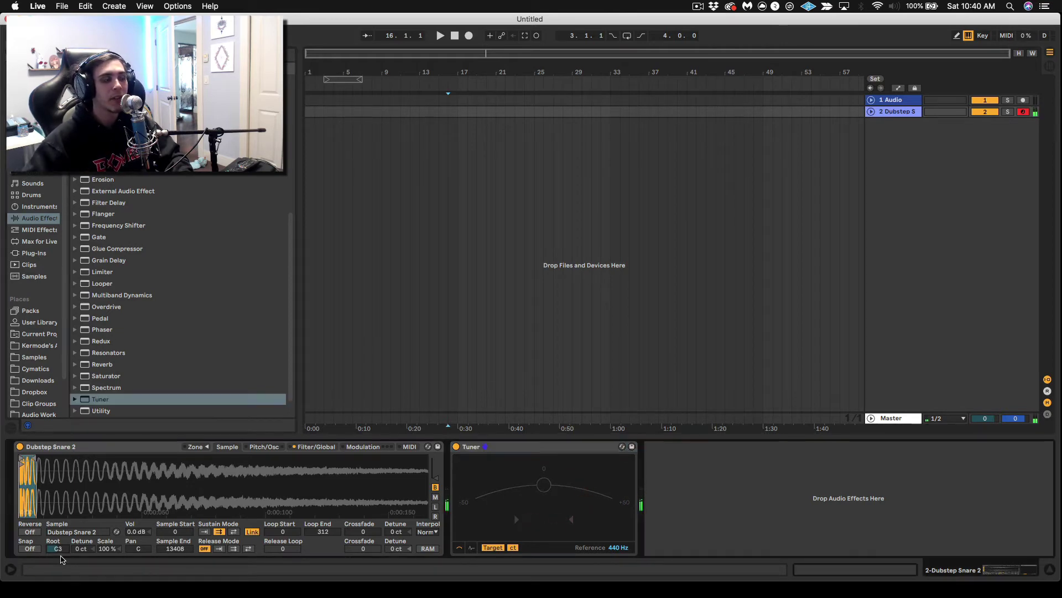
key("Up")
key("a")
left_click_drag(82, 552, 81, 567)
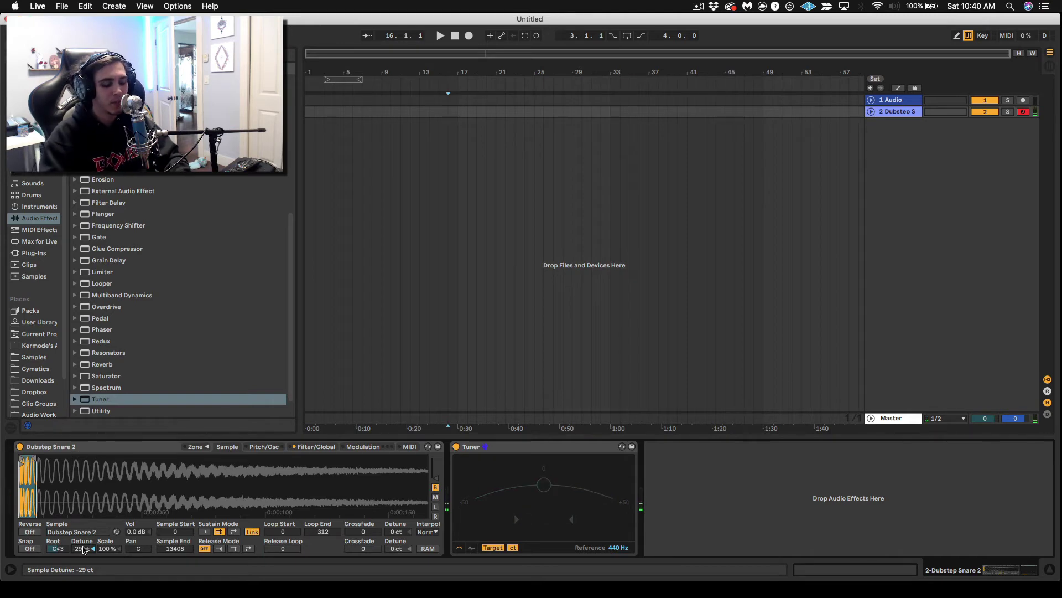
key("a")
key("a")
key("a")
key("a")
key("a")
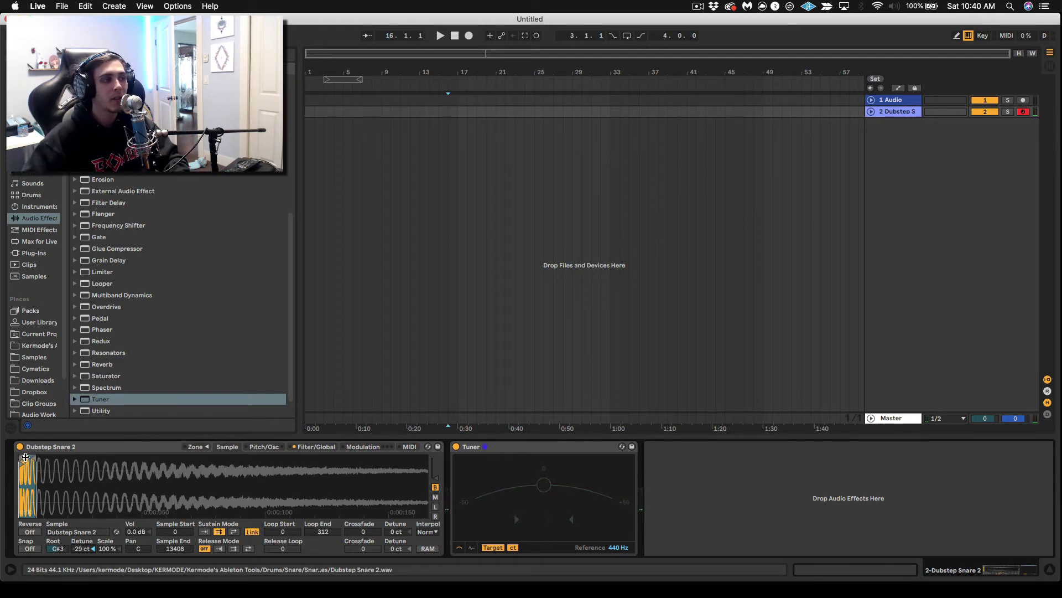
- Audition the loop region starting at sample 435 of the snare, and return it to the sample's beginning
mouse_move(28, 457)
left_mouse_down()
mouse_move(209, 466)
mouse_move(52, 470)
left_mouse_up()
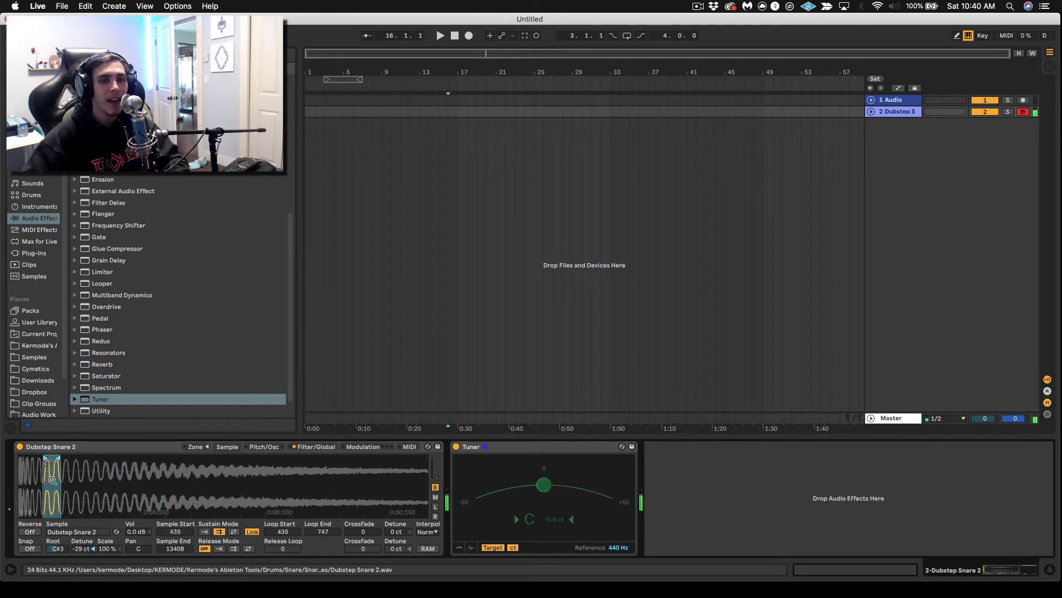
left_click_drag(53, 456, 24, 475)
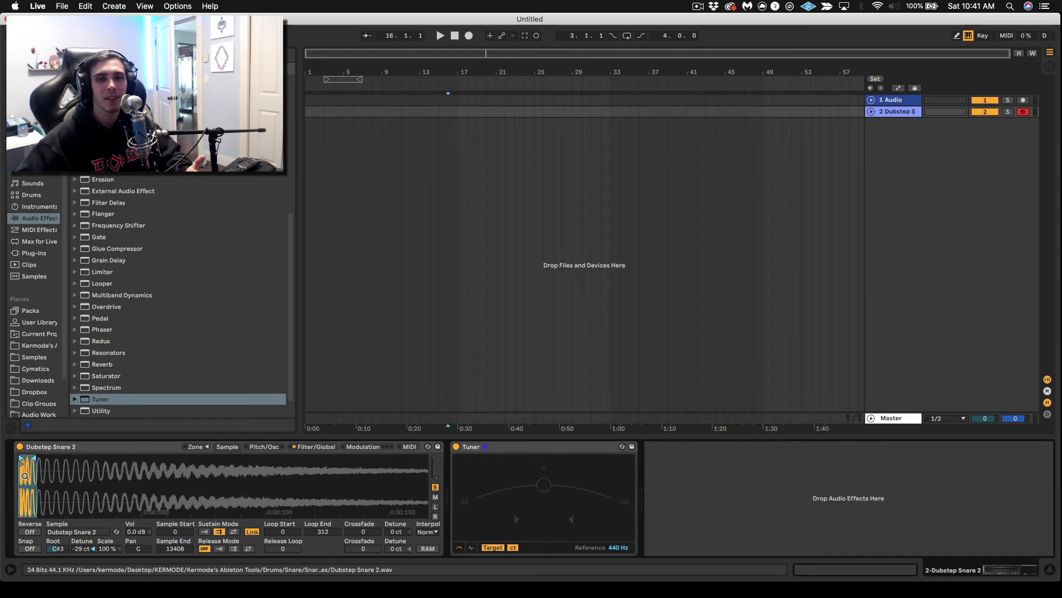
- Replace the snare in the Sampler with the Kermode - CSP - Vocal - 28.wav sample
left_click(39, 345)
left_click(157, 276)
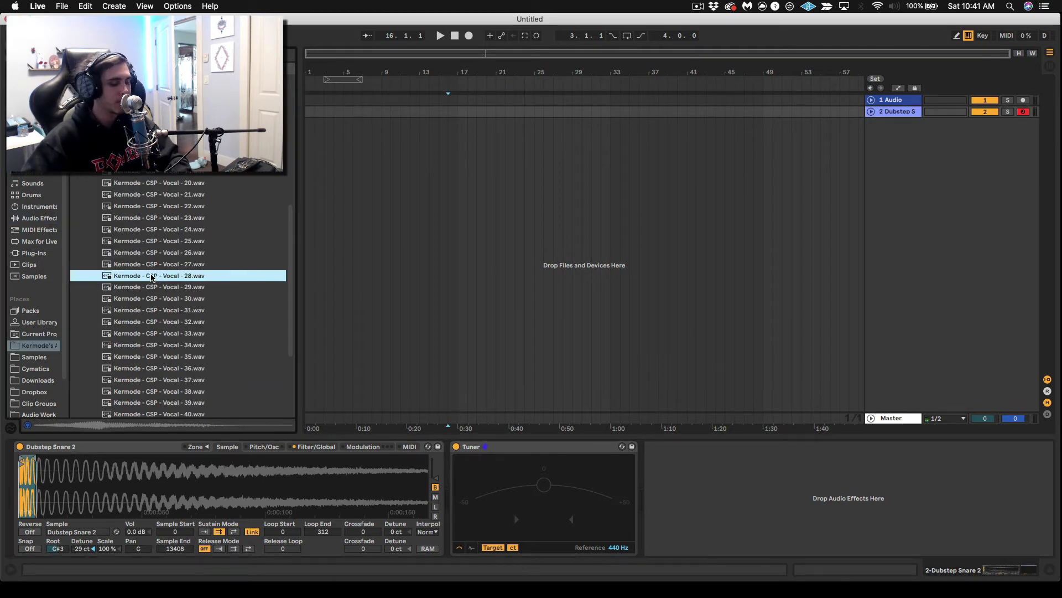
left_click_drag(141, 498, 138, 493)
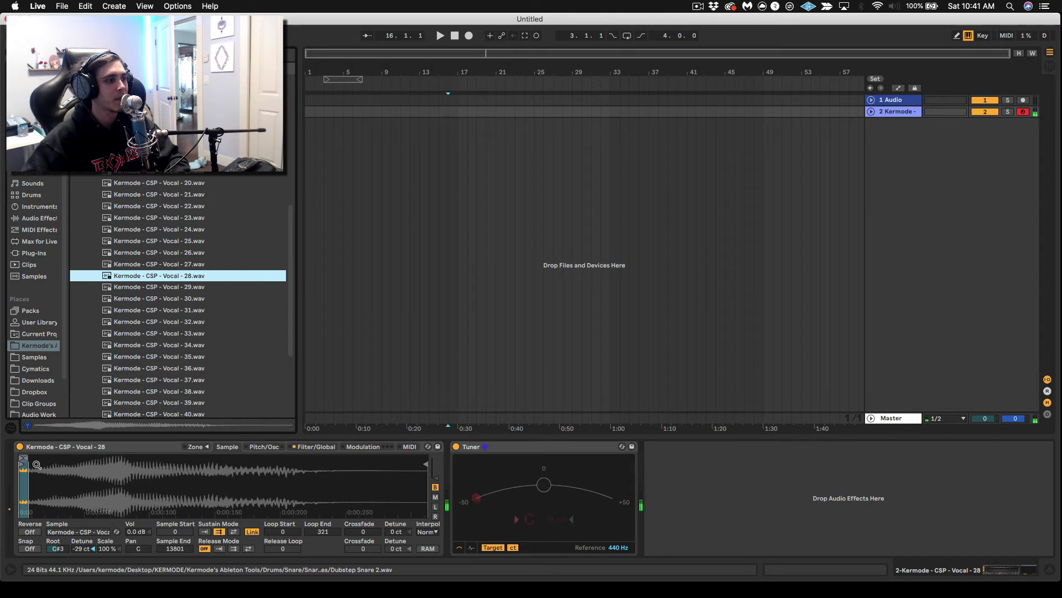
- Set the vocal's loop to samples 3343–3786, and tune it with root G3 and detune -23 ct
mouse_move(25, 457)
left_mouse_down()
mouse_move(426, 458)
mouse_move(169, 469)
left_mouse_up()
mouse_move(21, 457)
left_mouse_down()
mouse_move(100, 454)
mouse_move(130, 440)
mouse_move(156, 458)
mouse_move(126, 460)
left_mouse_up()
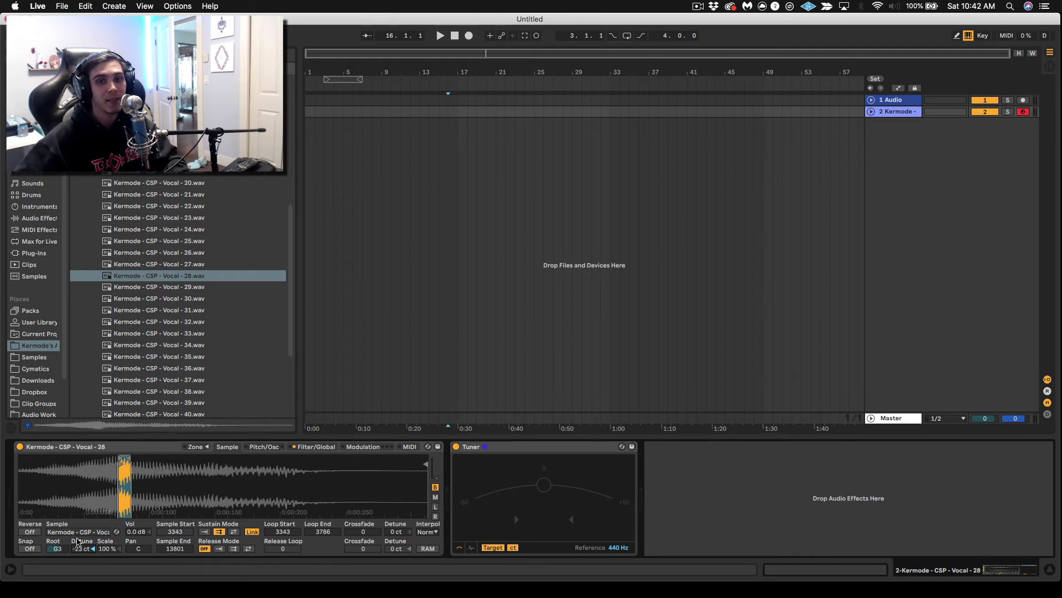
- Enable the Sampler's pitch envelope with an amount of +19 st and a decay of about 56.8 ms
left_click(248, 447)
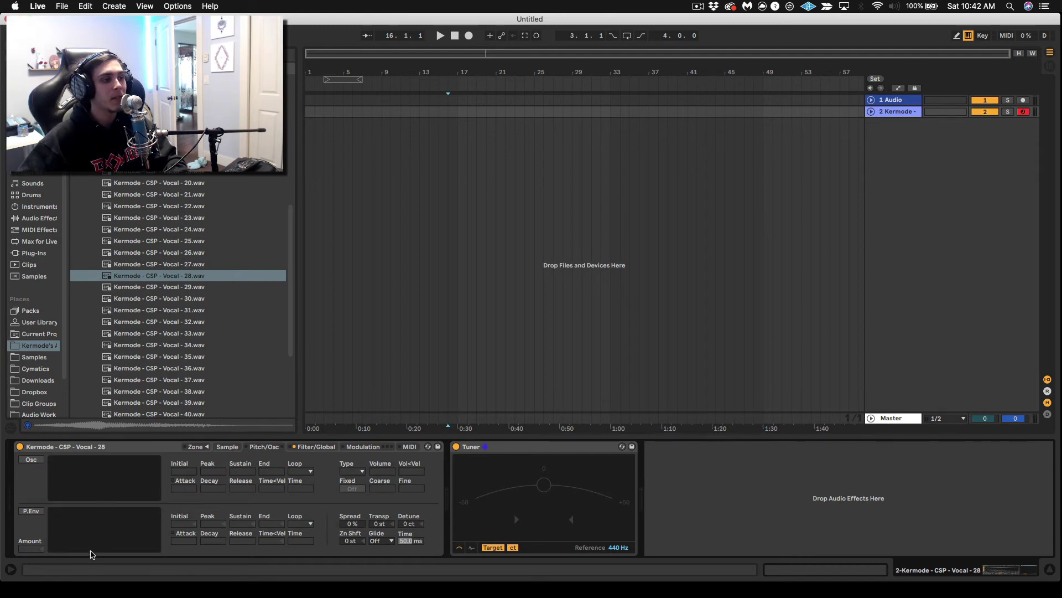
left_click(31, 510)
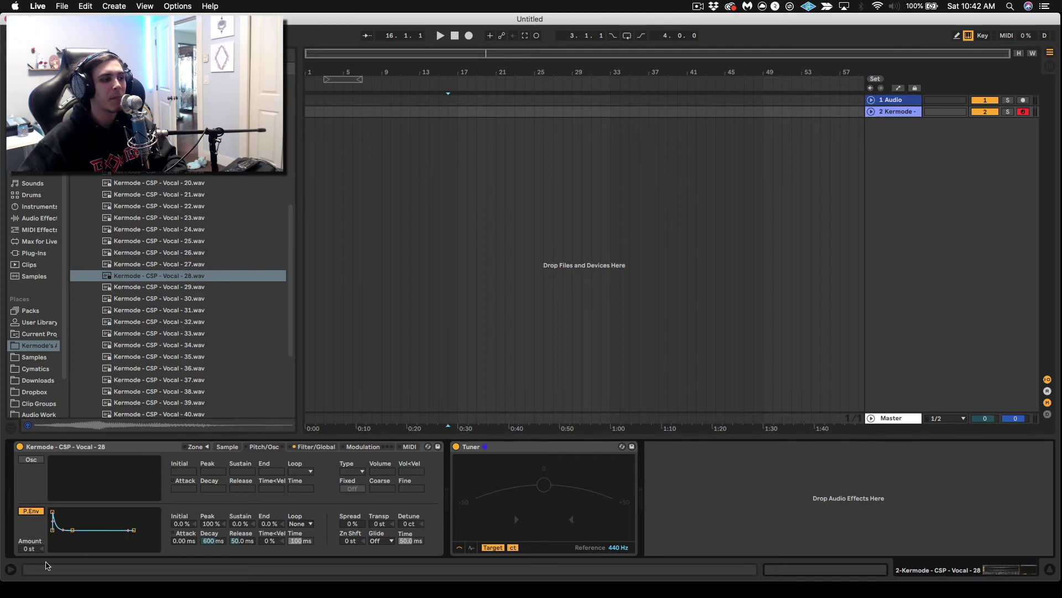
left_click_drag(32, 553, 31, 543)
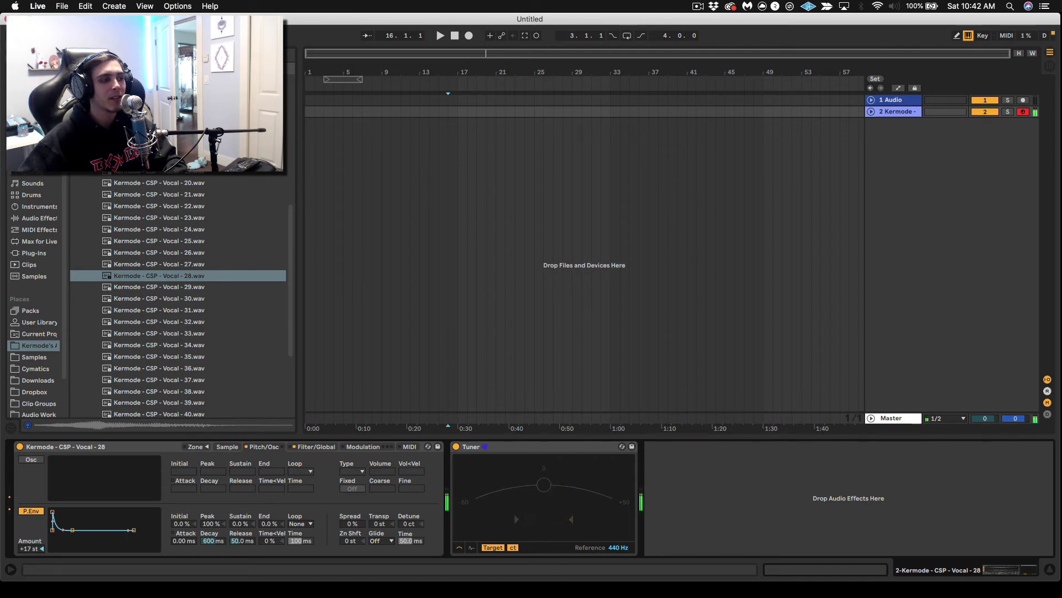
mouse_move(216, 541)
left_mouse_down()
mouse_move(216, 564)
mouse_move(213, 555)
left_mouse_up()
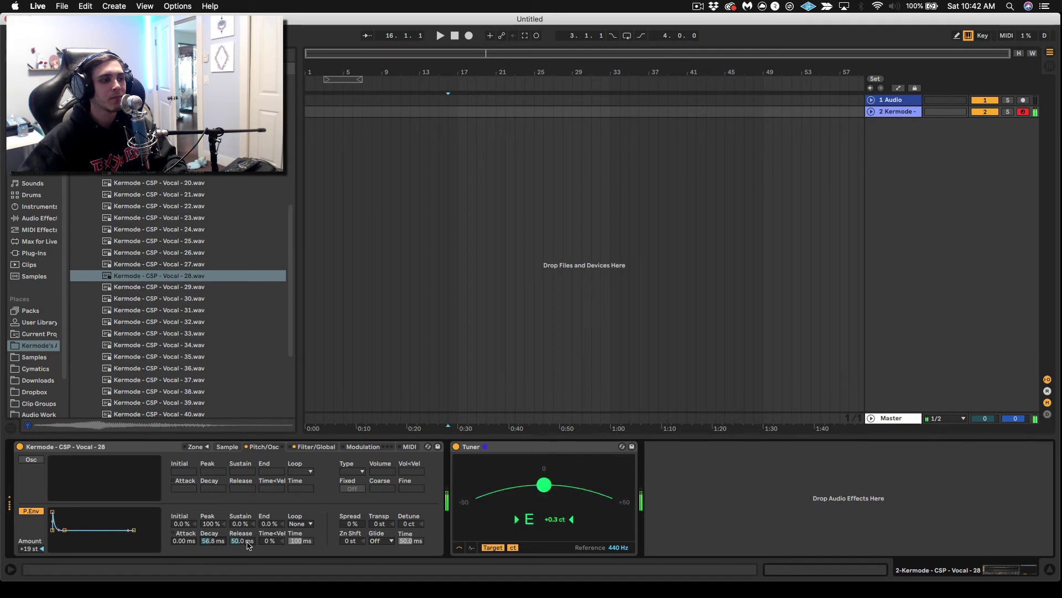
- Enable the Sampler's FM sine oscillator with its volume at about -6.6 dB and coarse at 0.125
left_click(31, 459)
left_click_drag(84, 495, 122, 496)
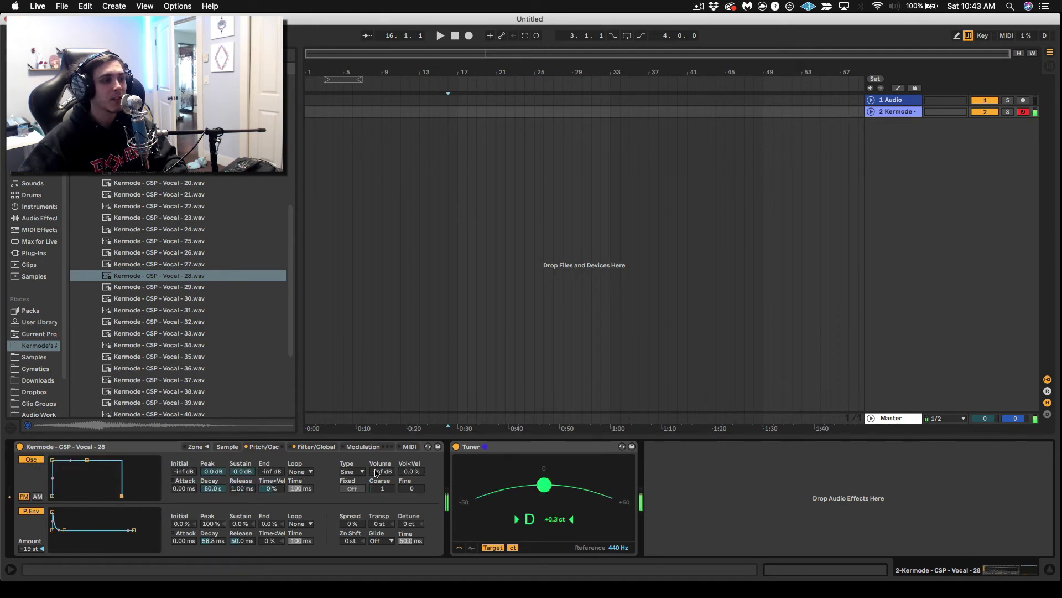
mouse_move(382, 471)
left_mouse_down()
mouse_move(381, 503)
mouse_move(380, 461)
left_mouse_up()
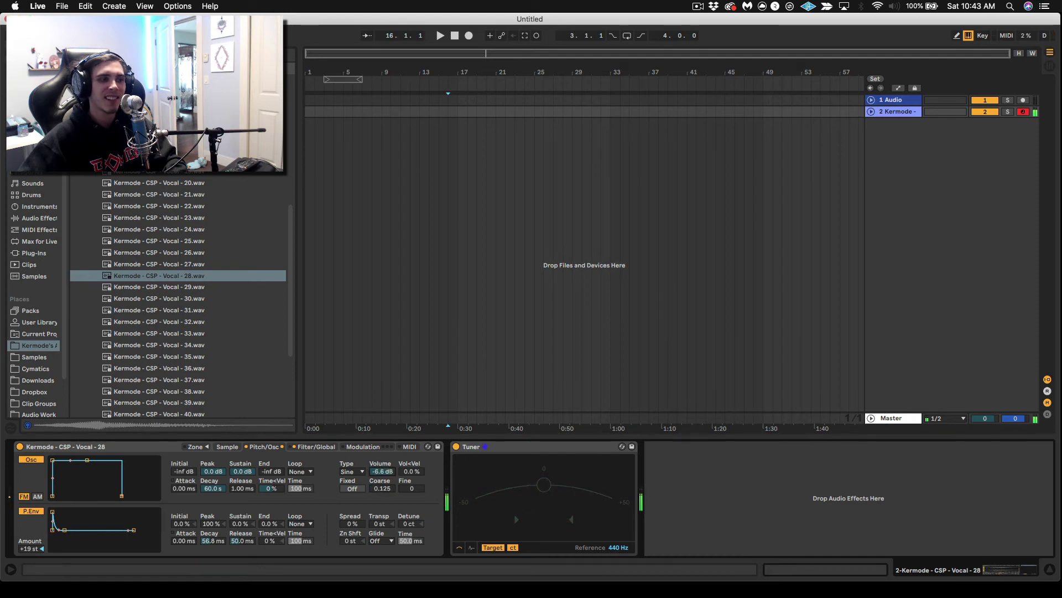
- Lower the Sampler's filter frequency to 438 Hz and enable the Soft shaper with an amount of 45
left_click(316, 446)
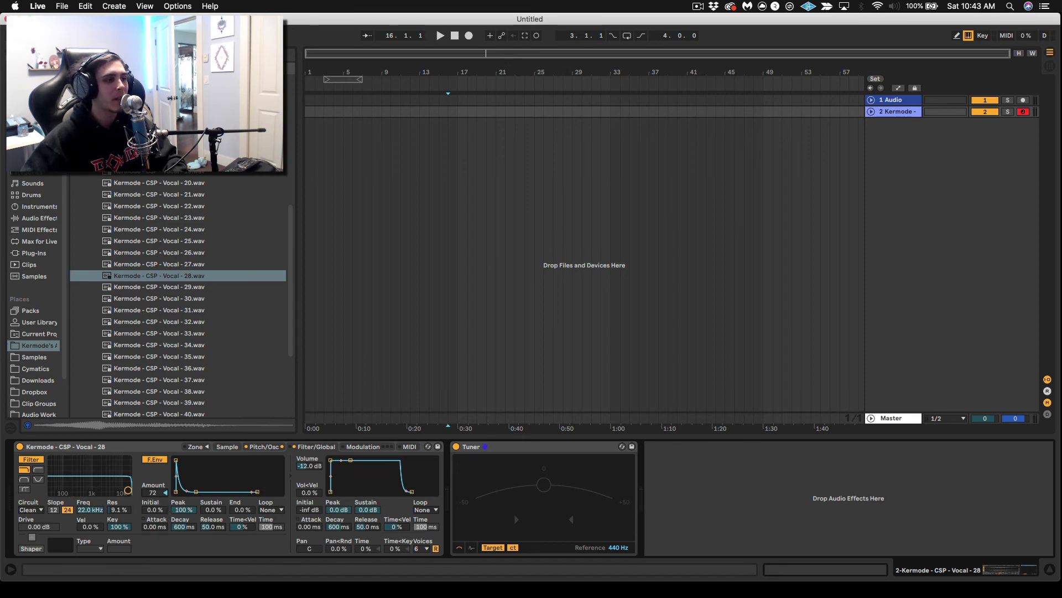
left_click_drag(94, 512, 94, 551)
left_click_drag(85, 514, 86, 529)
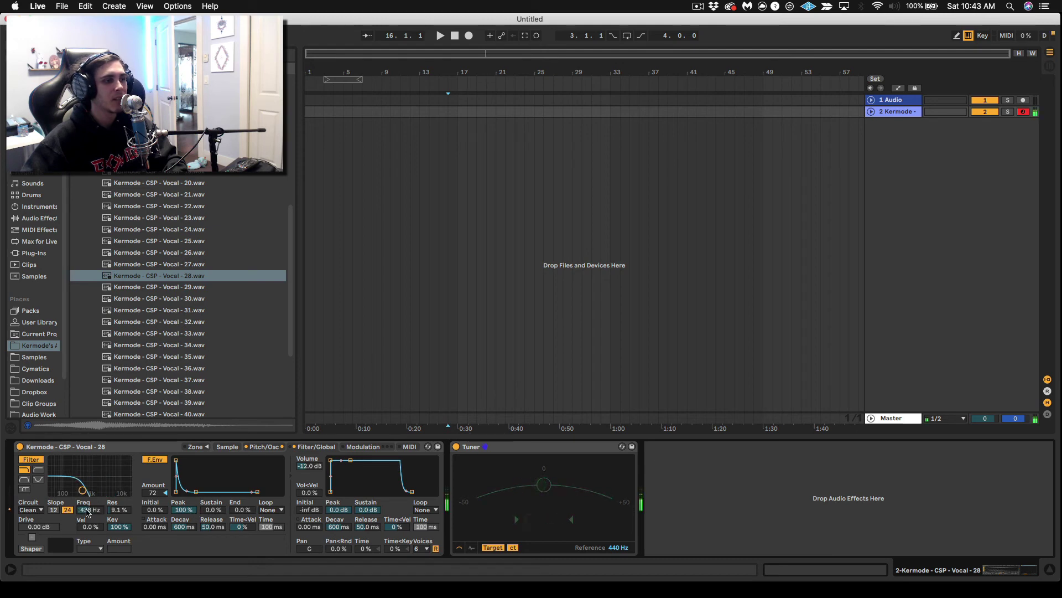
left_click(31, 549)
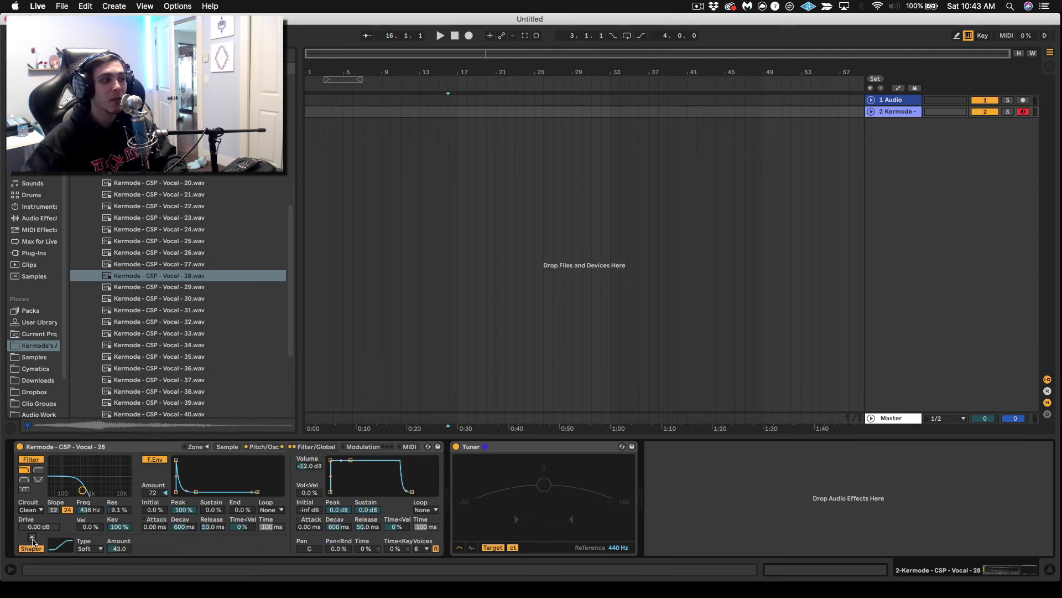
key("d")
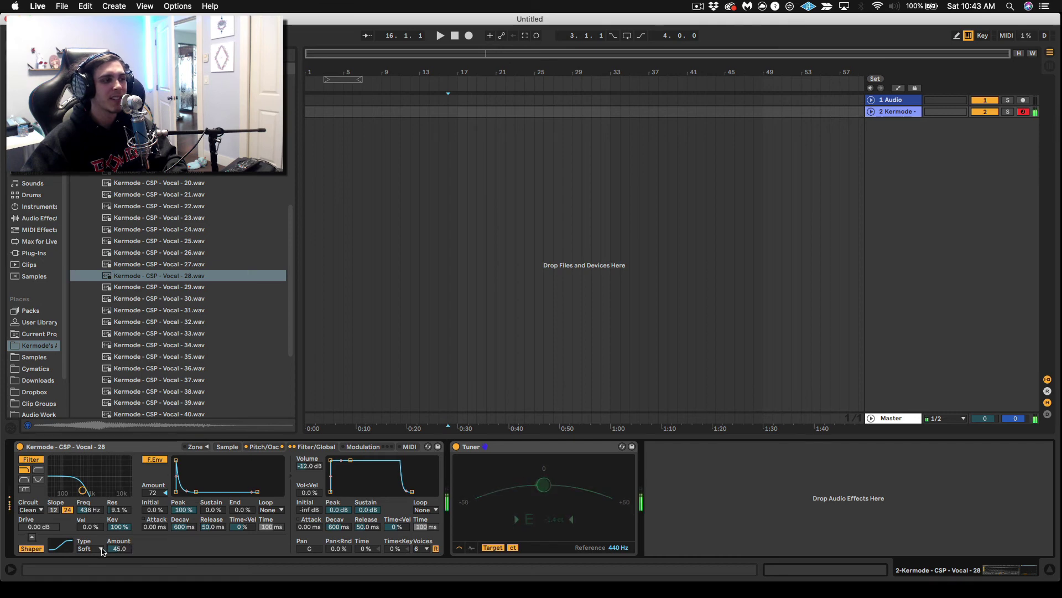
- Set the FM oscillator's coarse tuning to 2 and lower its volume to -43 dB
left_click(262, 447)
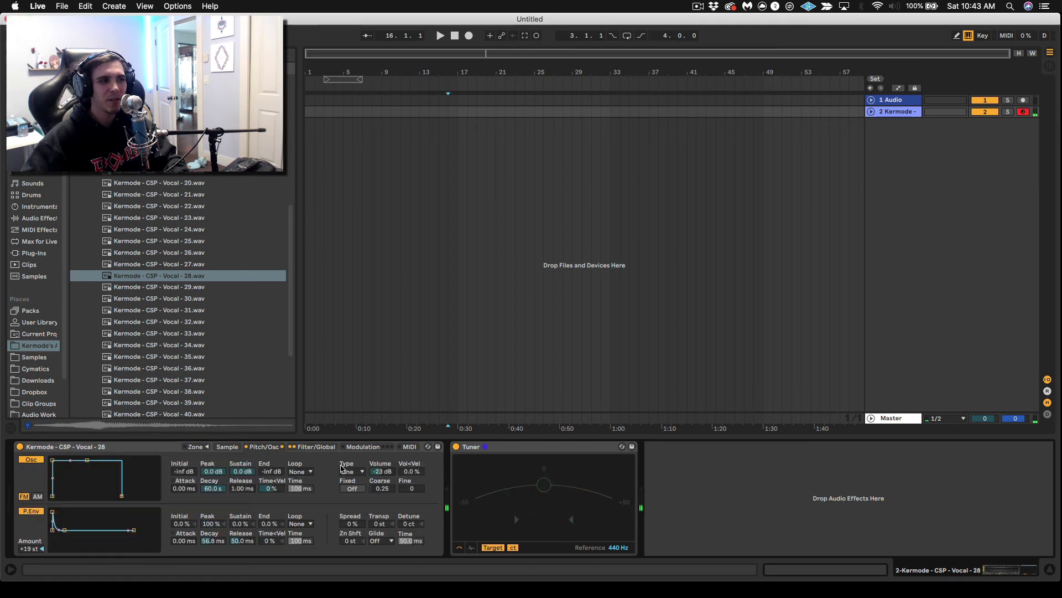
left_click_drag(389, 496, 389, 494)
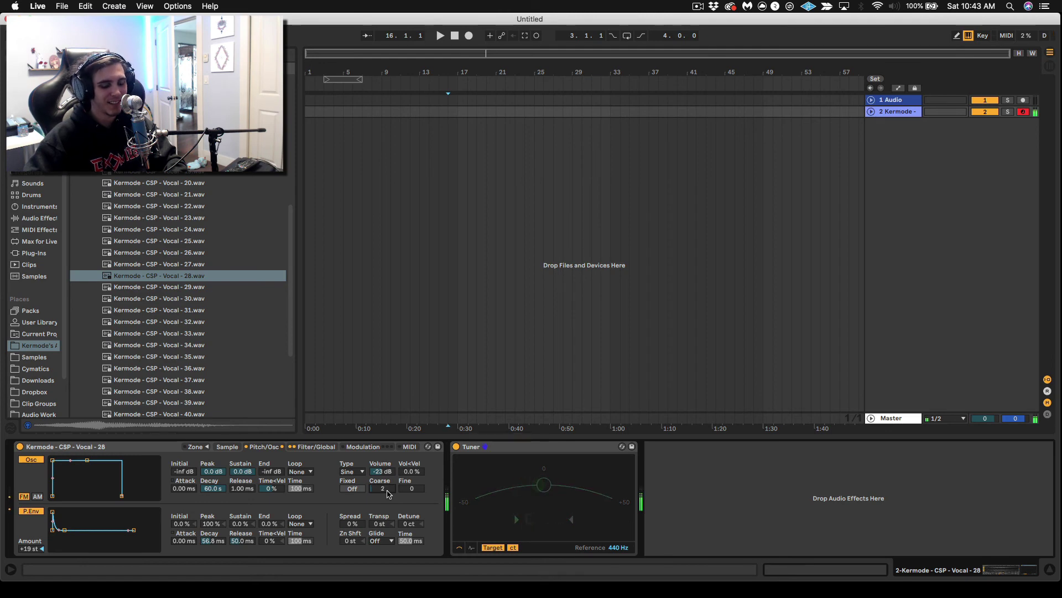
left_click_drag(382, 471, 381, 482)
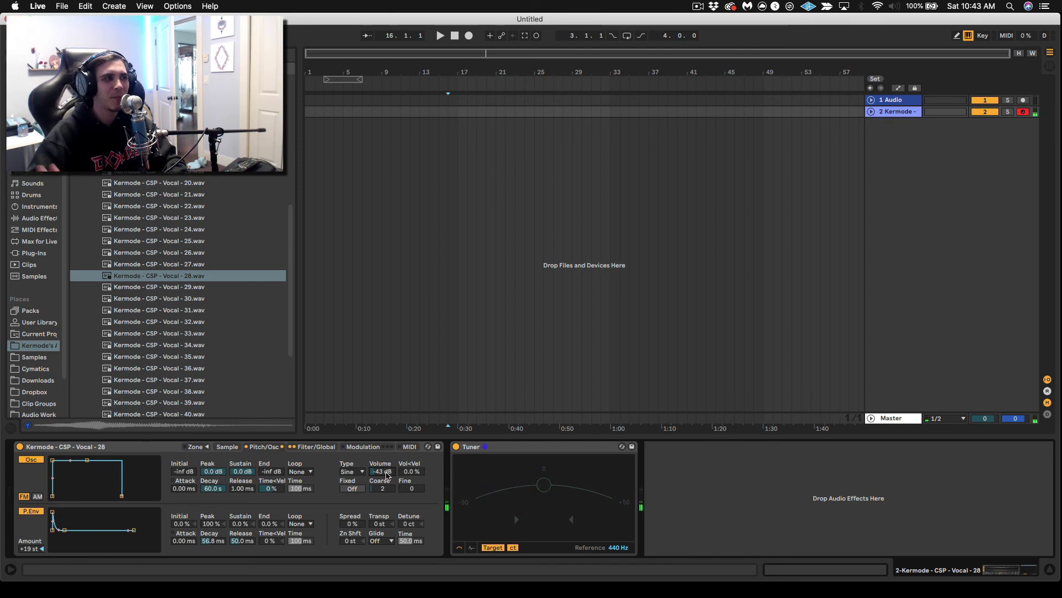
- Select the Kermode - CSP - Vocal - 28.wav sample in the browser
left_click(164, 277)
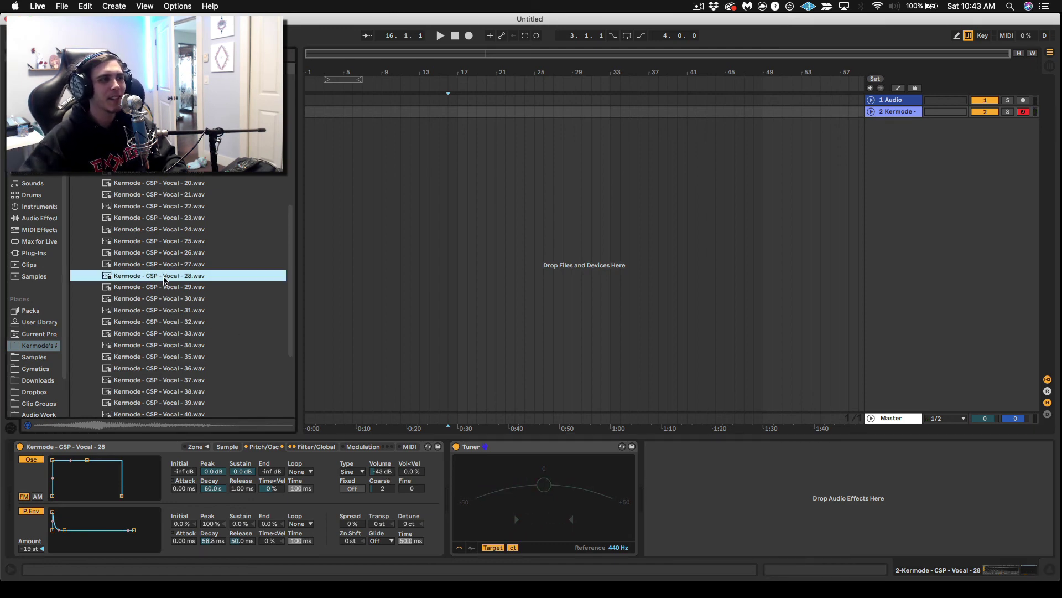